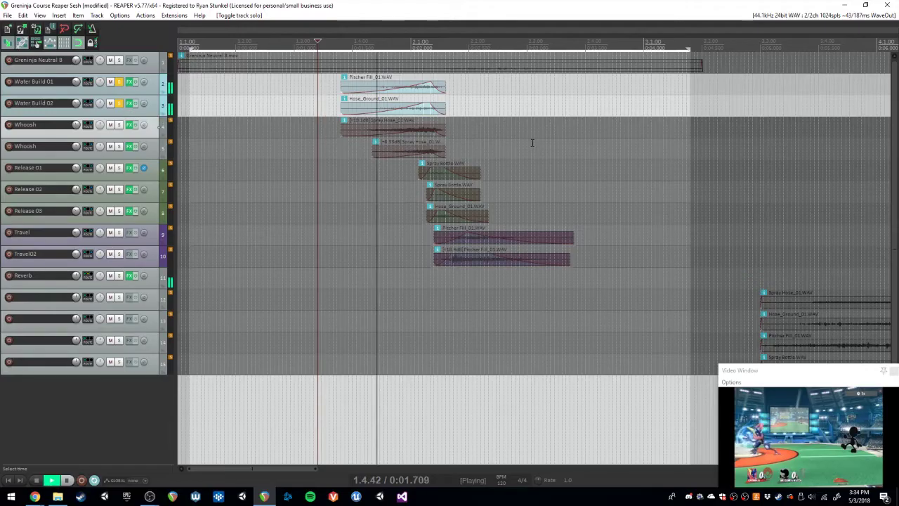
Stop playback, unsolo Water Build 01, open Water Build 02's FX chain, and briefly preview the session.
key(space)
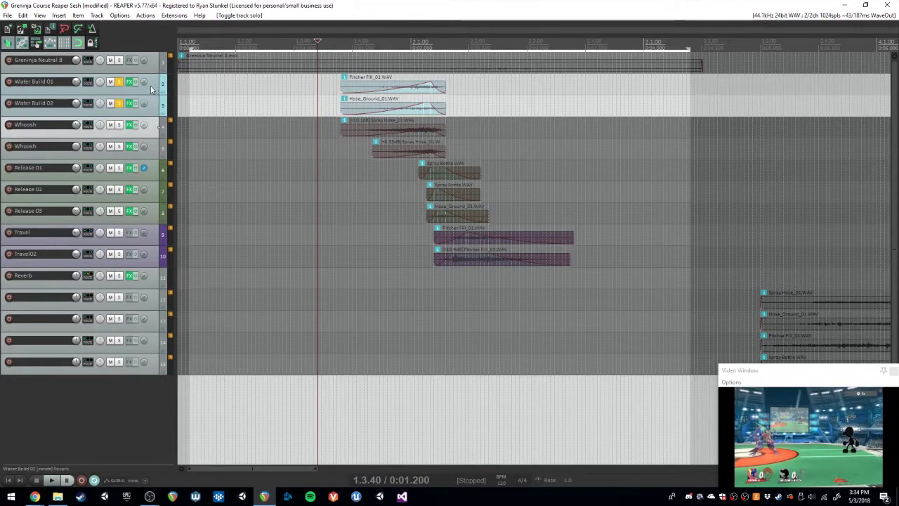
click(118, 81)
click(129, 104)
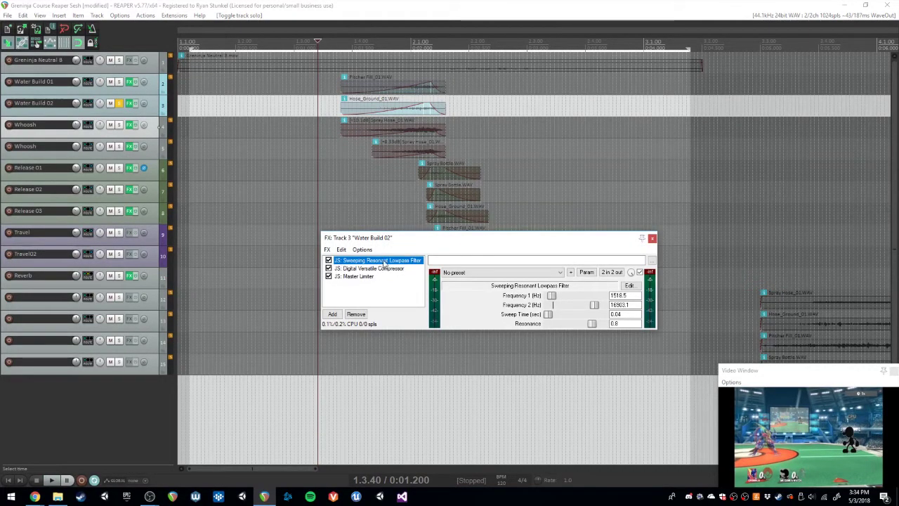
key(space)
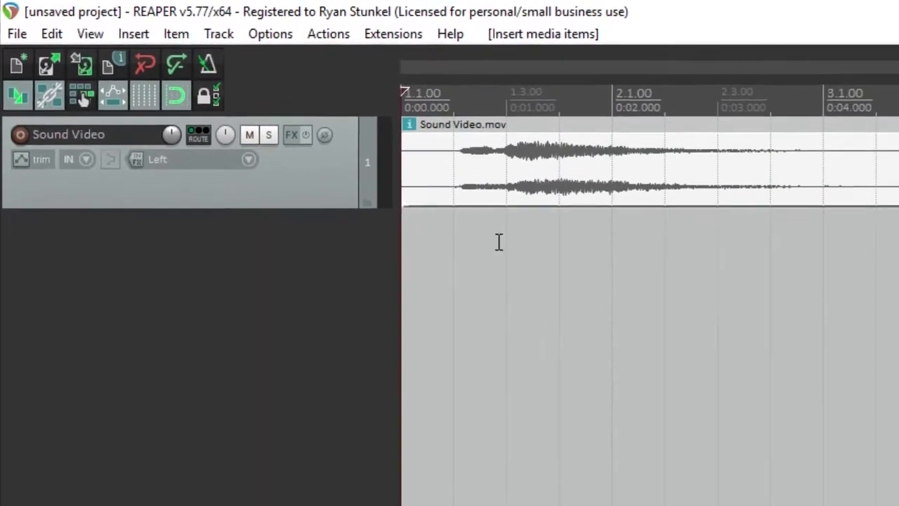
Show the Video Window from the View menu and enlarge it.
click(90, 33)
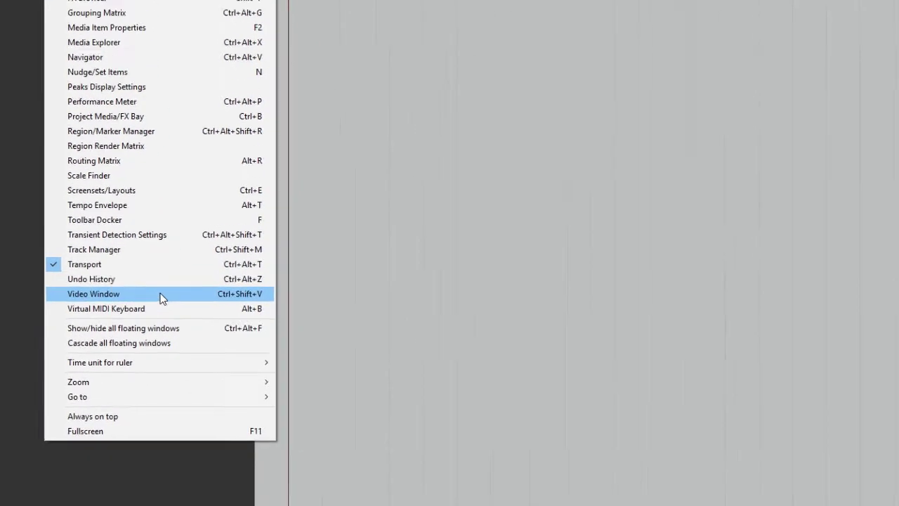
click(161, 298)
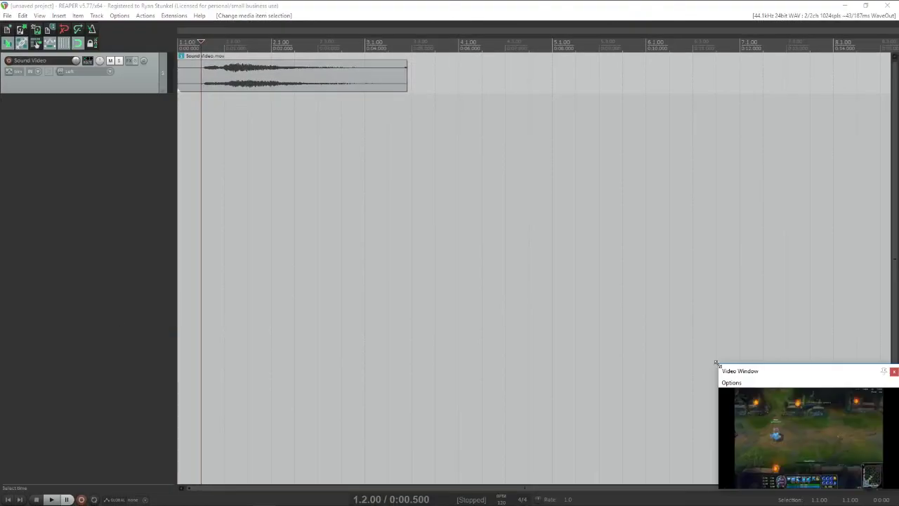
drag(716, 363, 558, 266)
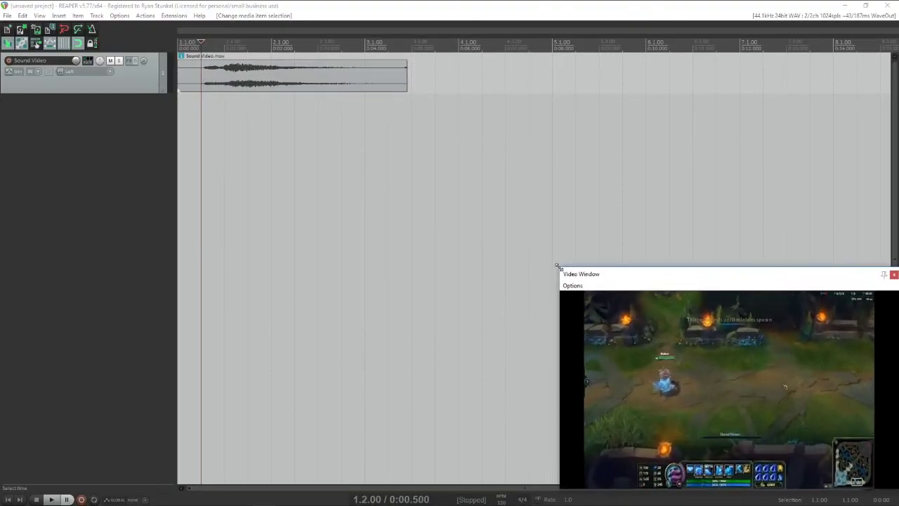
Step the edit cursor along the timeline, ending at 2.2.00, to scrub the footage.
click(235, 104)
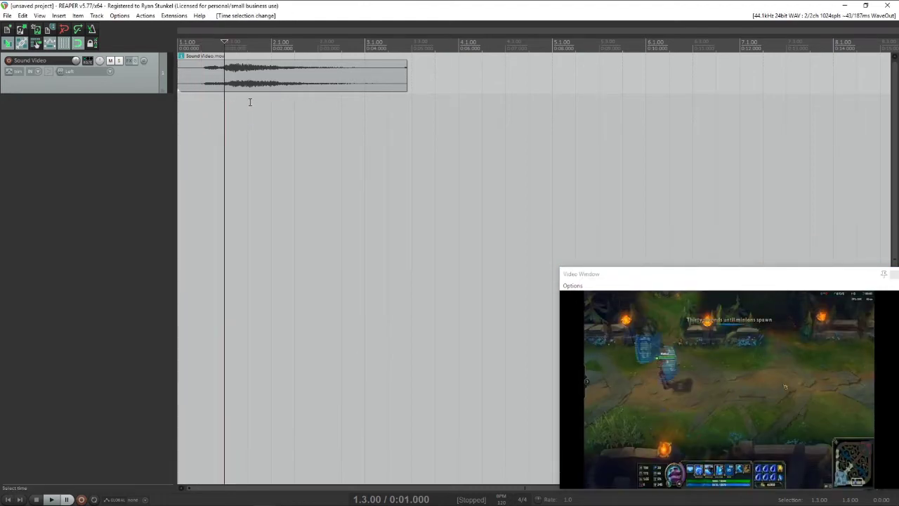
key(Right)
key(Right)
click(199, 102)
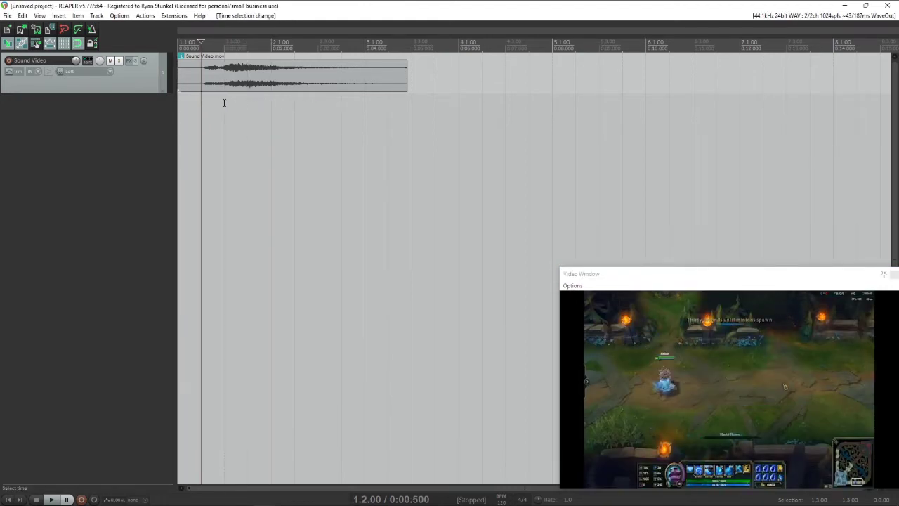
click(224, 101)
click(247, 103)
key(Right)
key(Right)
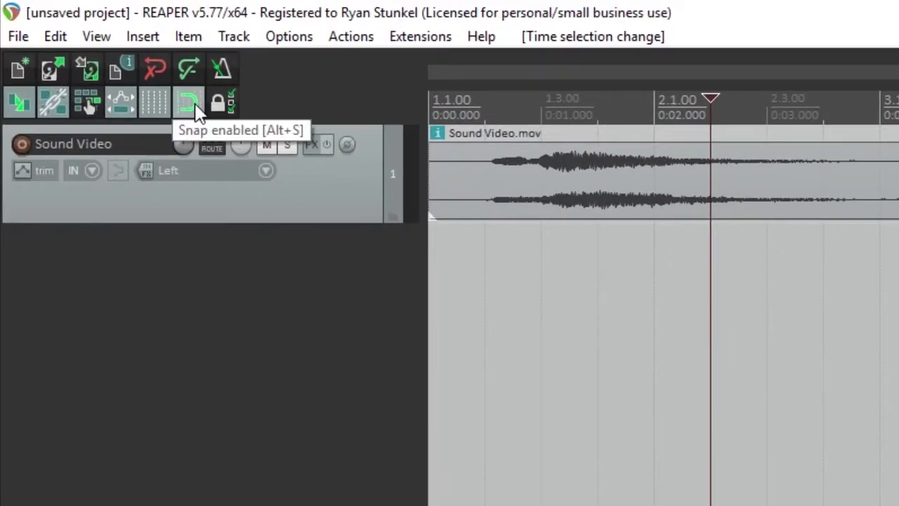
Check the Snap/Grid Settings grid line spacing, leaving it at 1/4 for now.
right_click(198, 112)
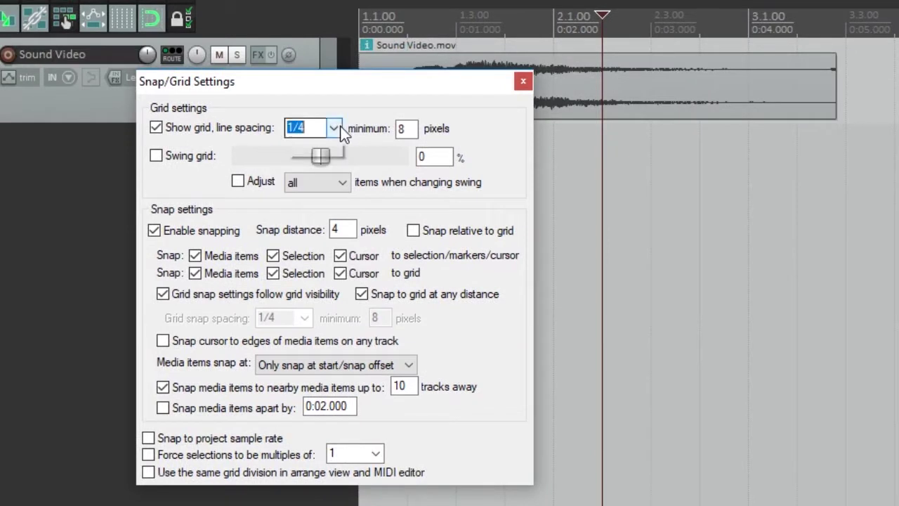
click(335, 129)
click(523, 81)
click(523, 82)
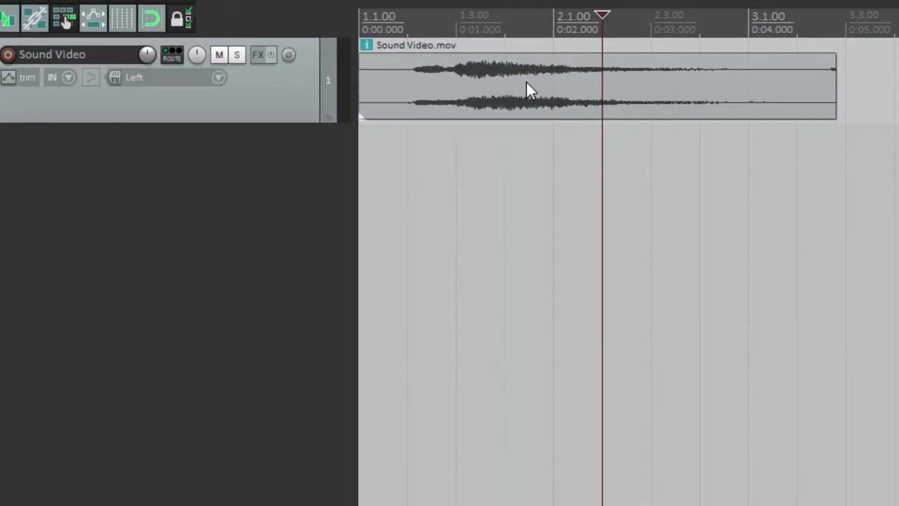
Toggle snapping off and back on, then test edit cursor snapping near 0:01.3.
click(158, 27)
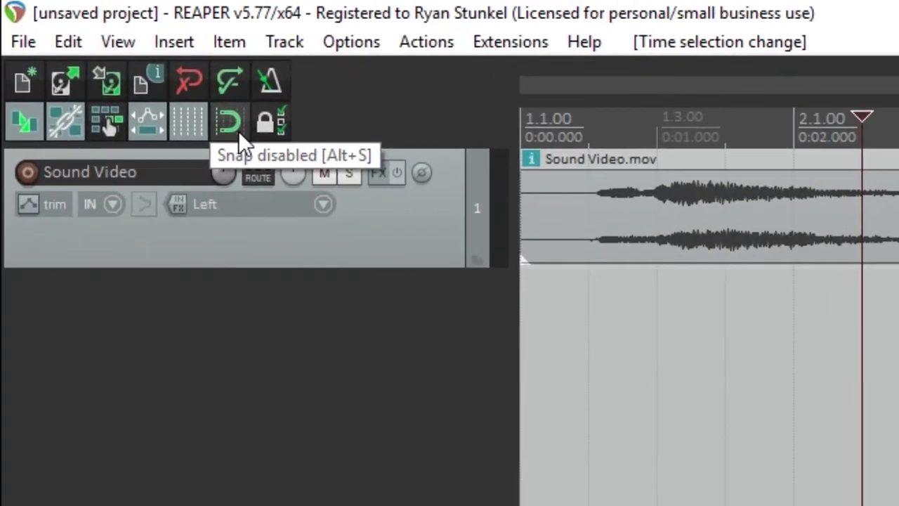
click(207, 92)
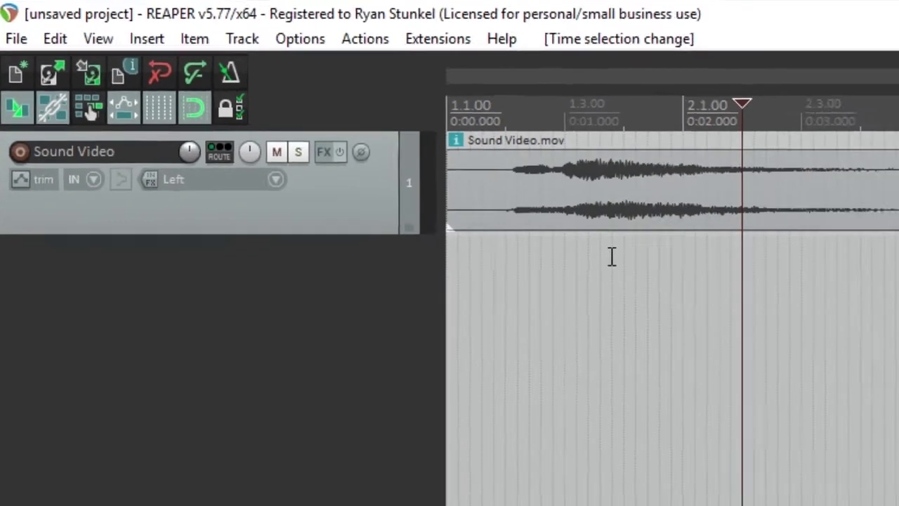
click(711, 293)
click(514, 207)
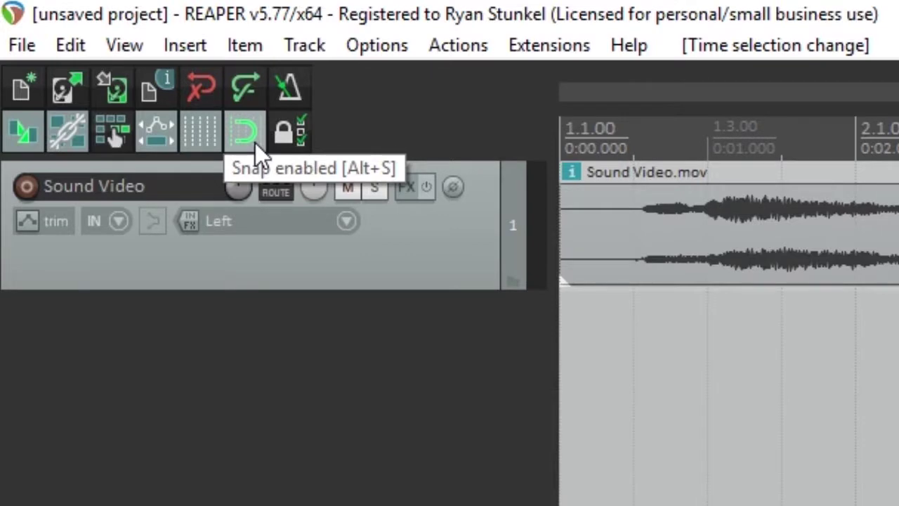
Set Show grid line spacing to Frame and test snapping to the frame grid.
right_click(253, 140)
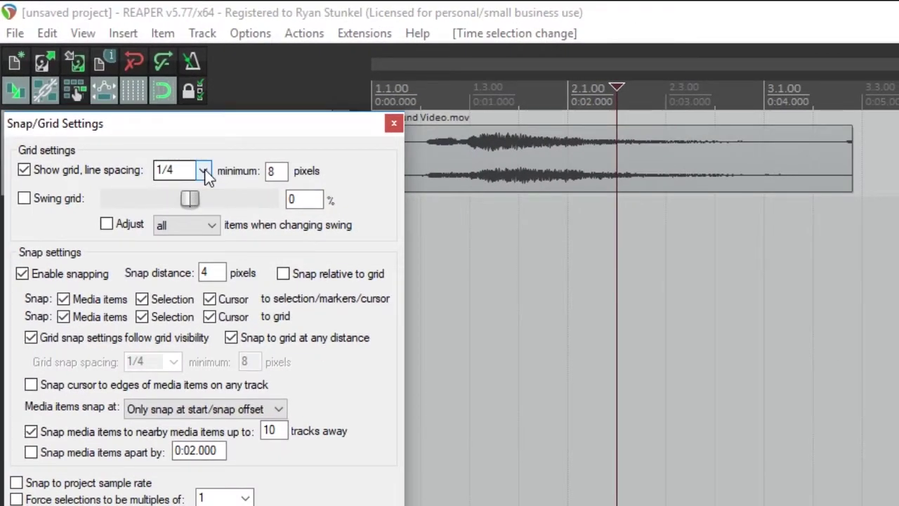
click(203, 171)
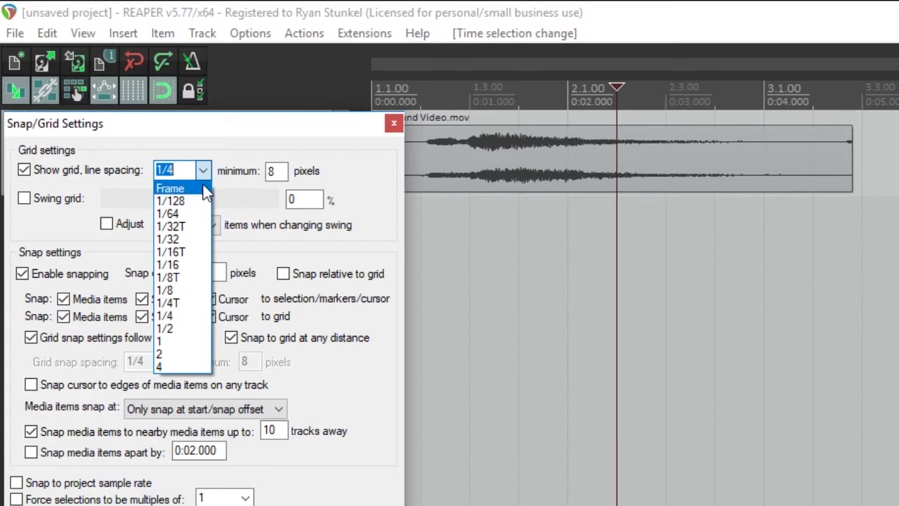
click(203, 187)
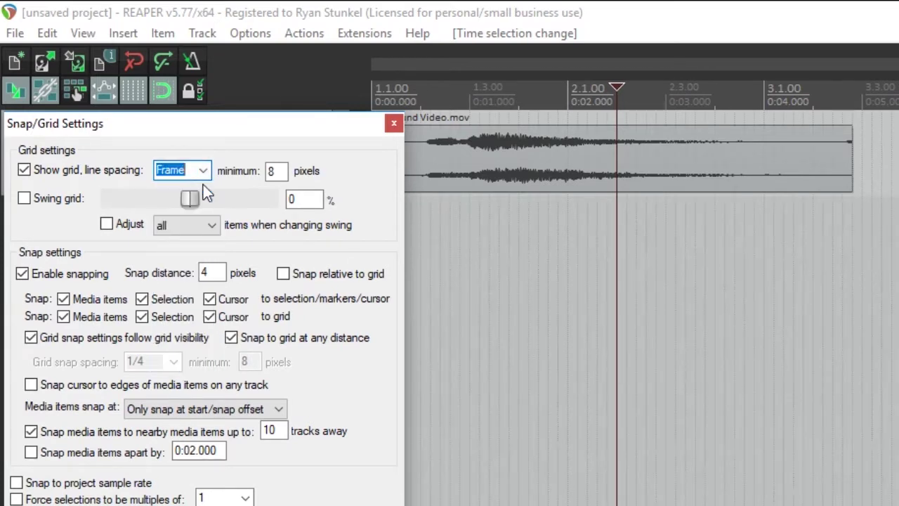
click(392, 125)
click(508, 214)
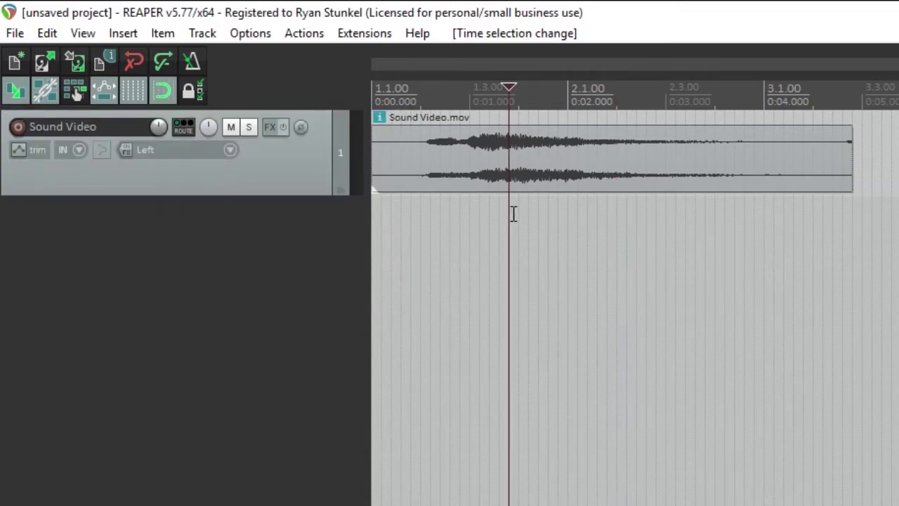
click(519, 214)
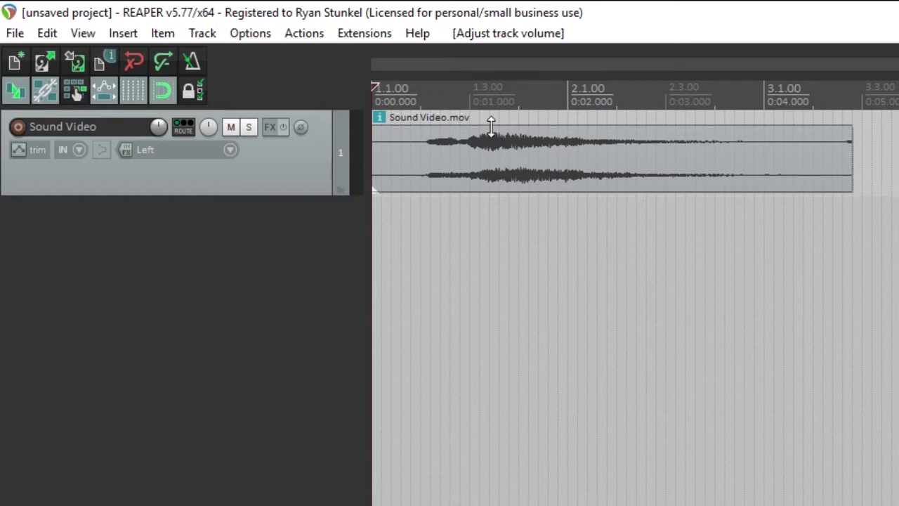
Experiment with silencing the item audio, lowering the track volume, then muting and unmuting Sound Video.
drag(492, 125, 510, 74)
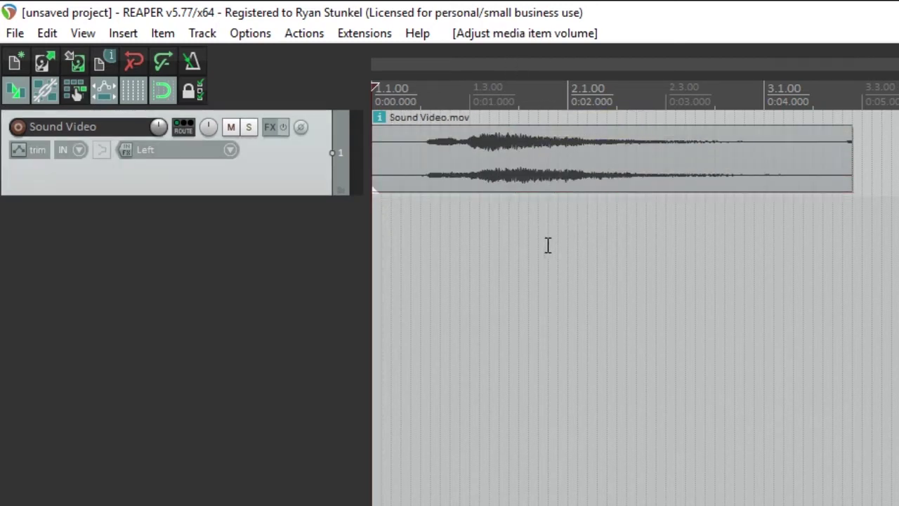
click(510, 243)
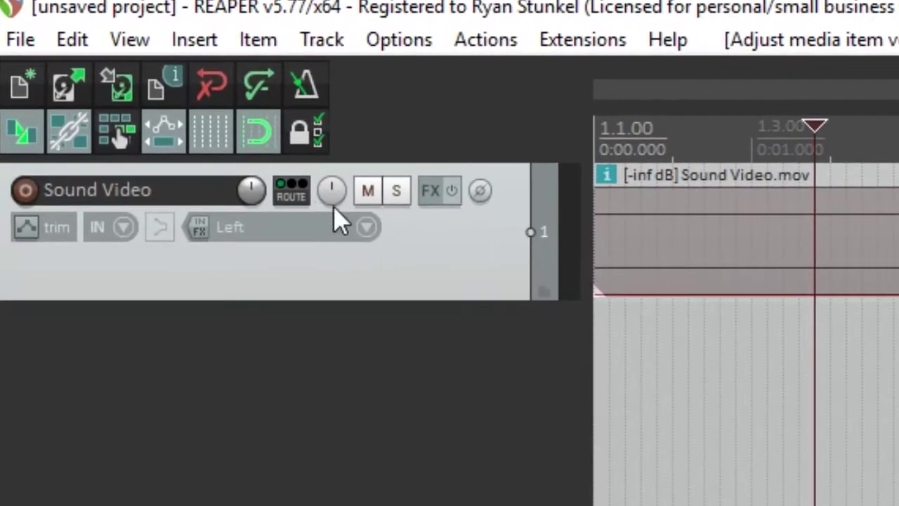
drag(161, 127, 163, 135)
drag(251, 189, 257, 194)
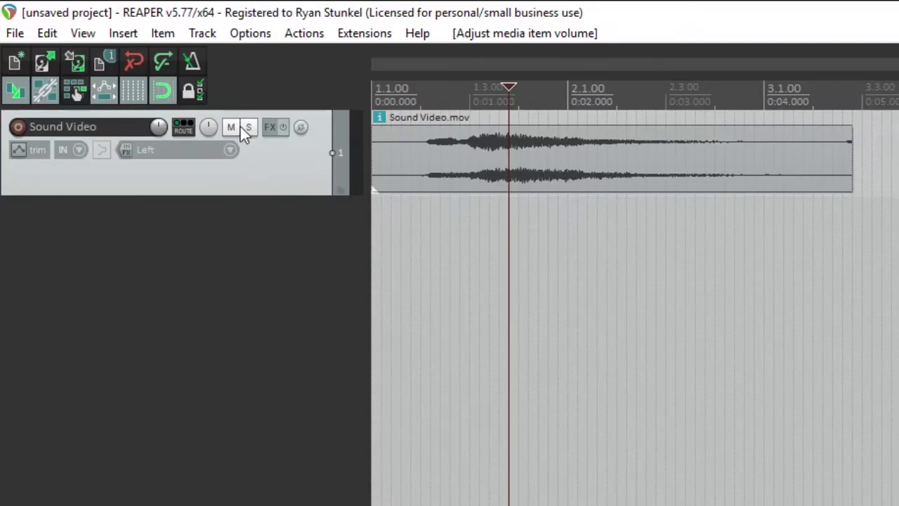
click(367, 190)
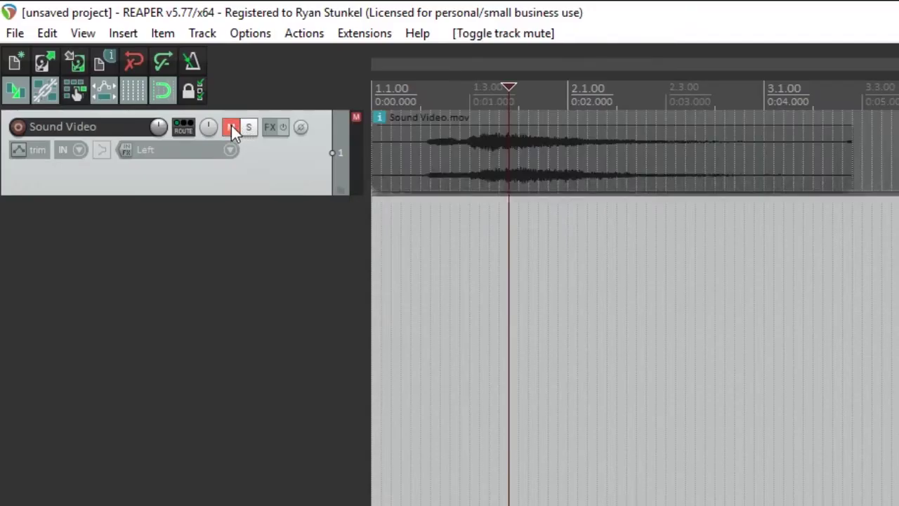
click(232, 128)
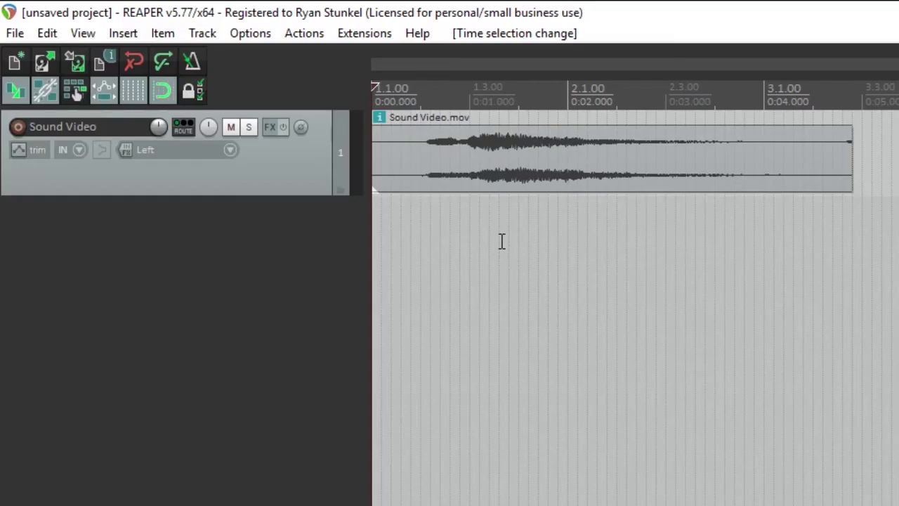
In Preferences > Video/REX/Misc, keep video seeking at Start of audio item.
click(258, 34)
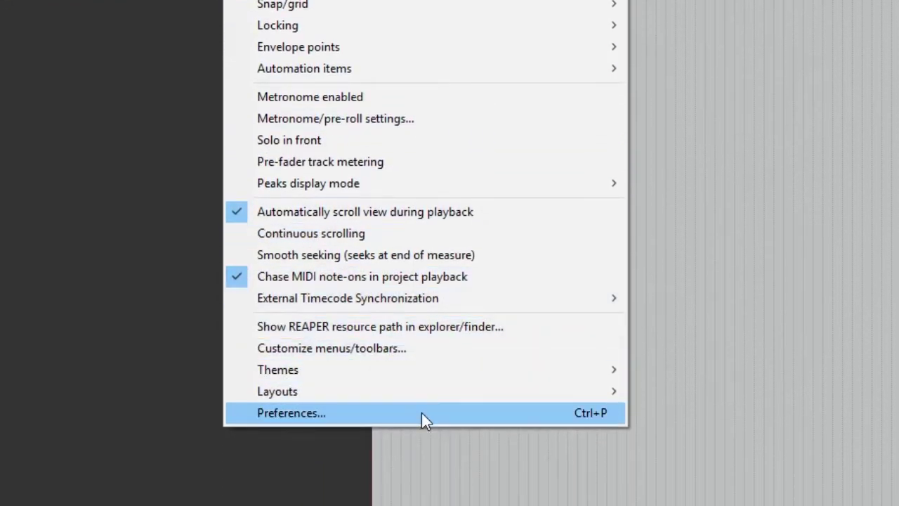
click(421, 412)
click(151, 79)
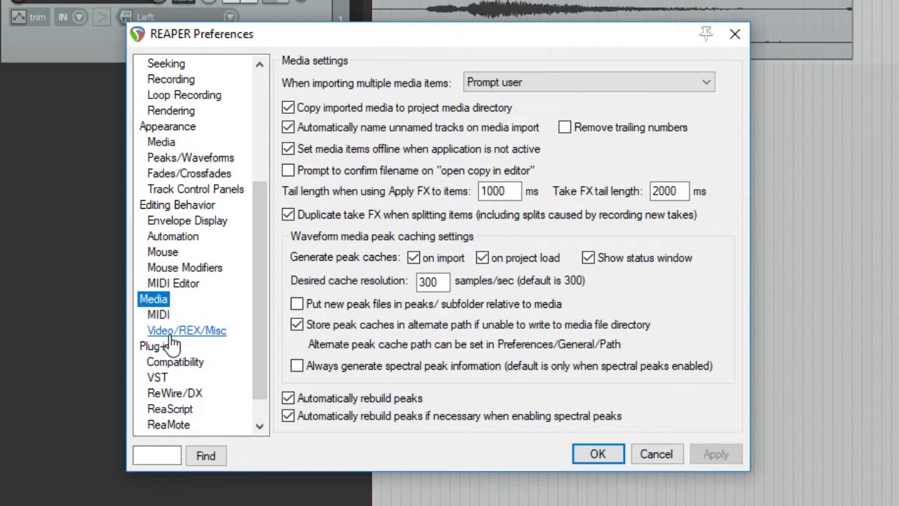
click(175, 332)
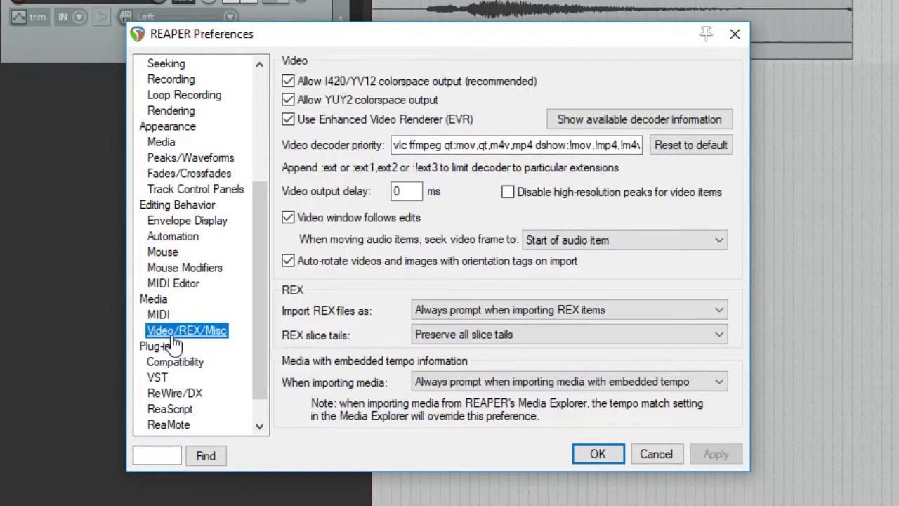
click(621, 243)
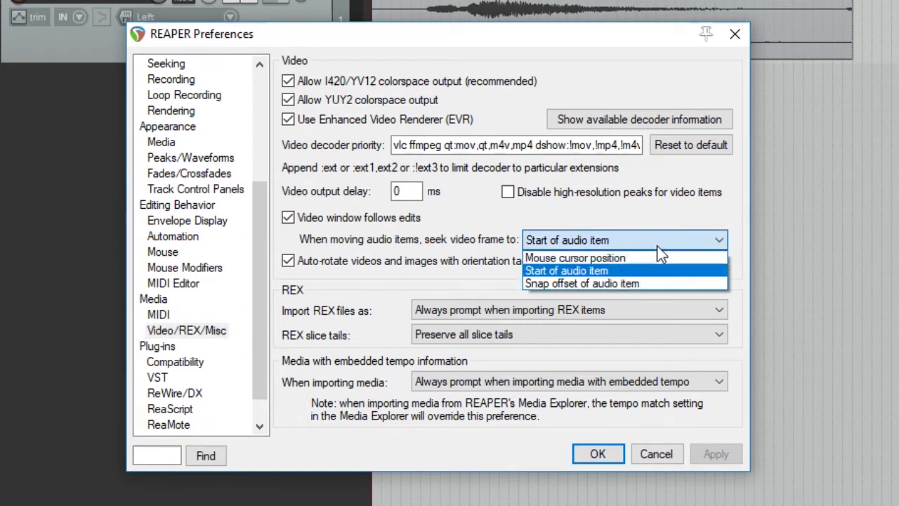
click(684, 272)
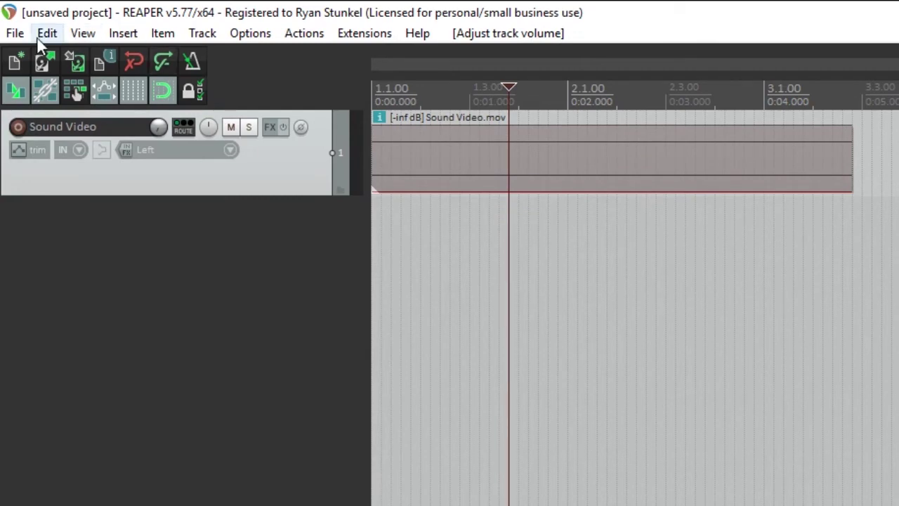
Open Render to File, name it Sound, with Video (ffmpeg) output in QT/MOV/MP4 format.
click(16, 33)
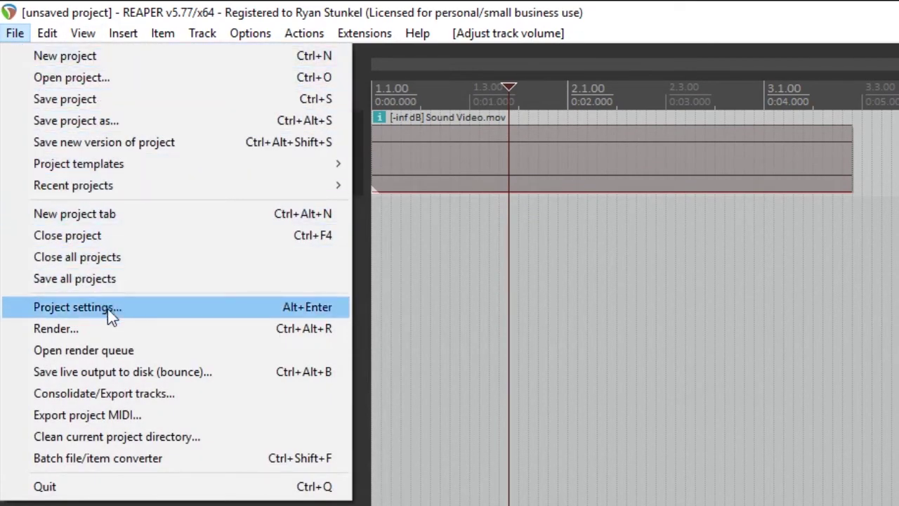
click(116, 328)
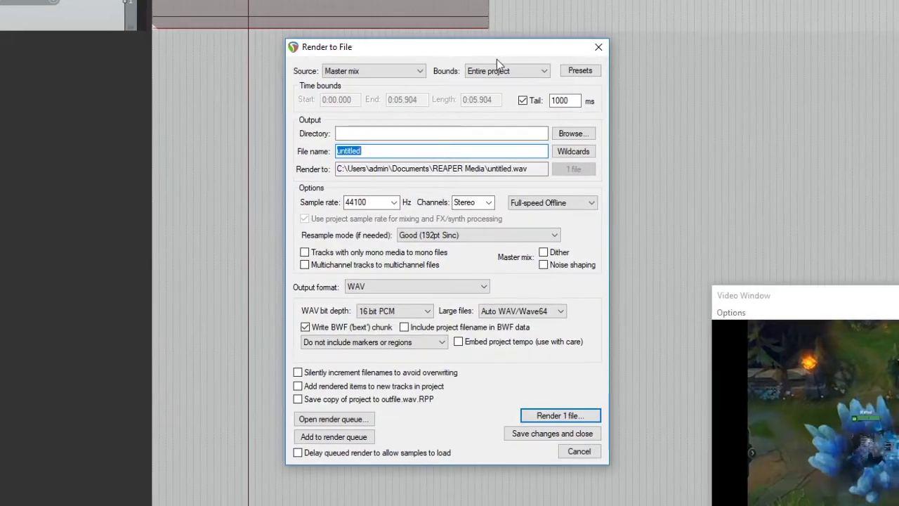
text(Sound)
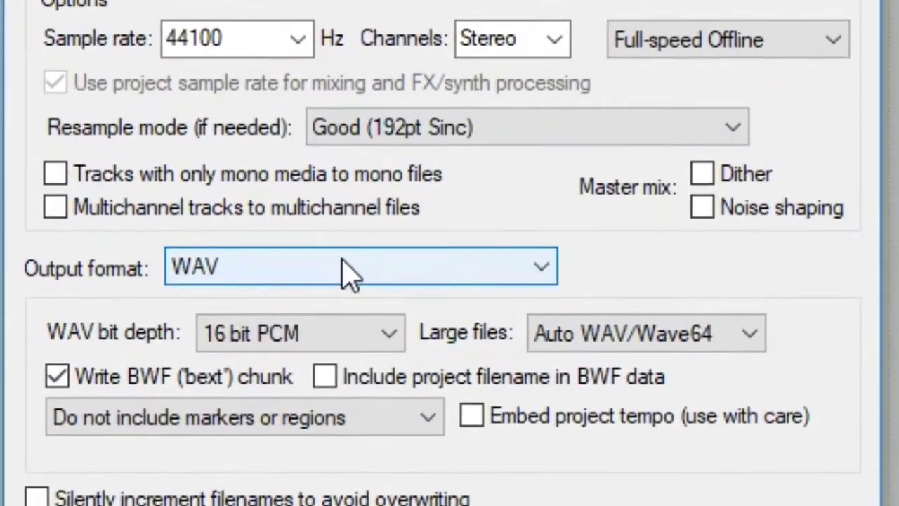
click(346, 270)
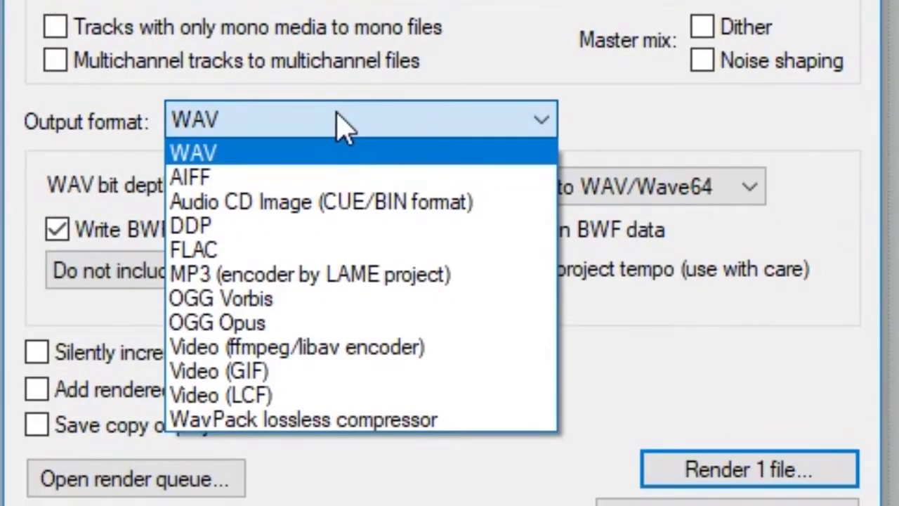
click(384, 353)
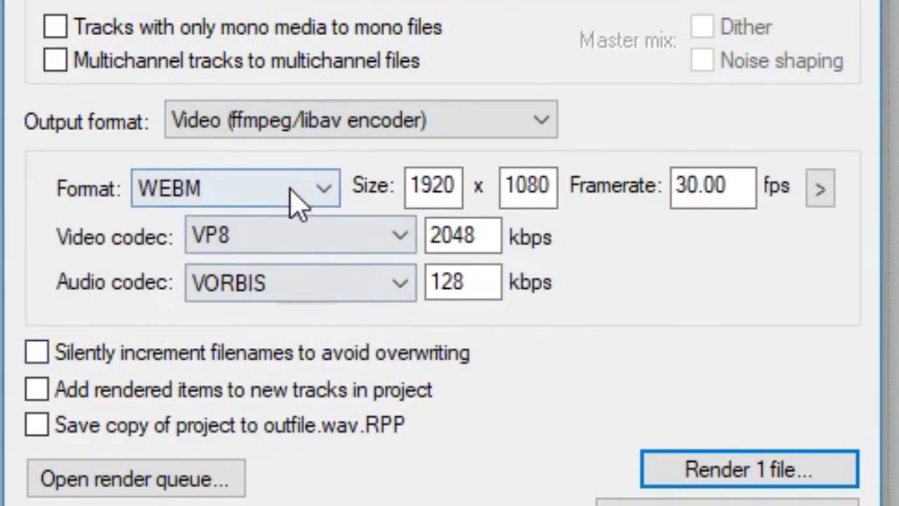
click(288, 188)
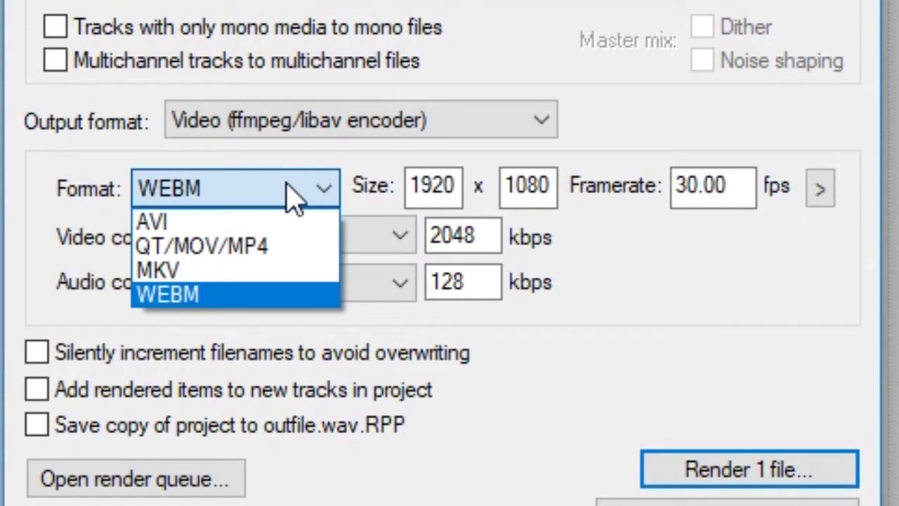
click(288, 246)
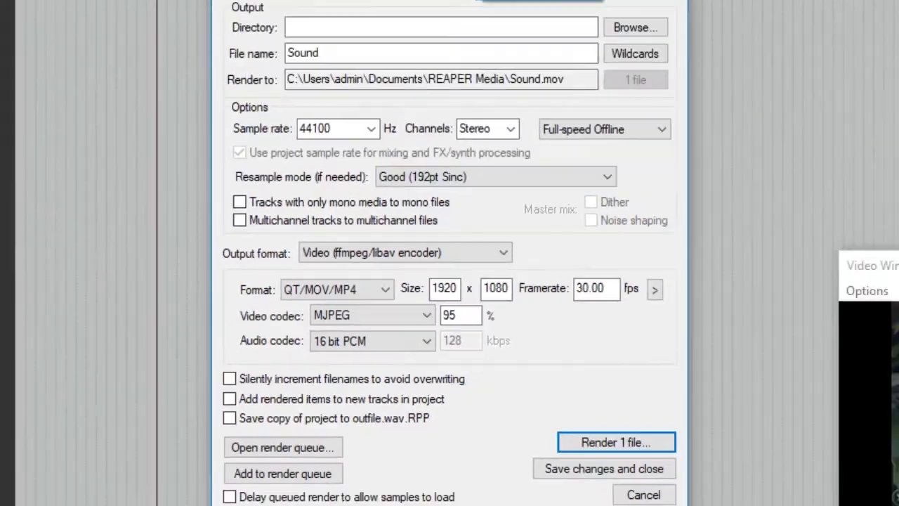
Set render bounds to Entire project, render, and overwrite the existing Sound.mov.
click(501, 51)
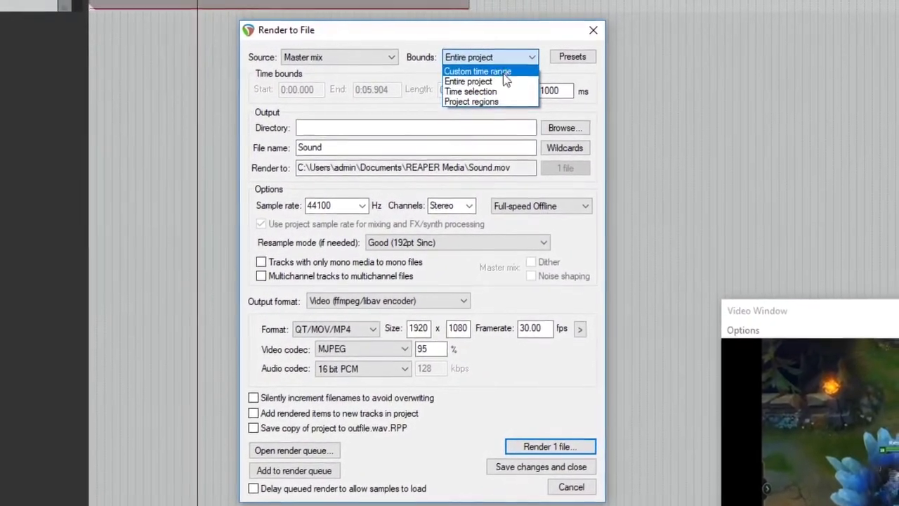
click(502, 71)
click(485, 58)
click(472, 77)
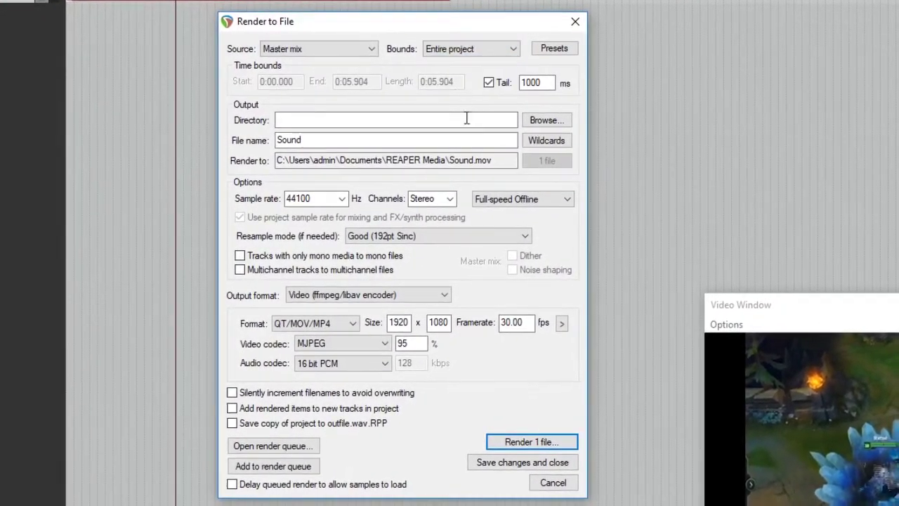
click(544, 442)
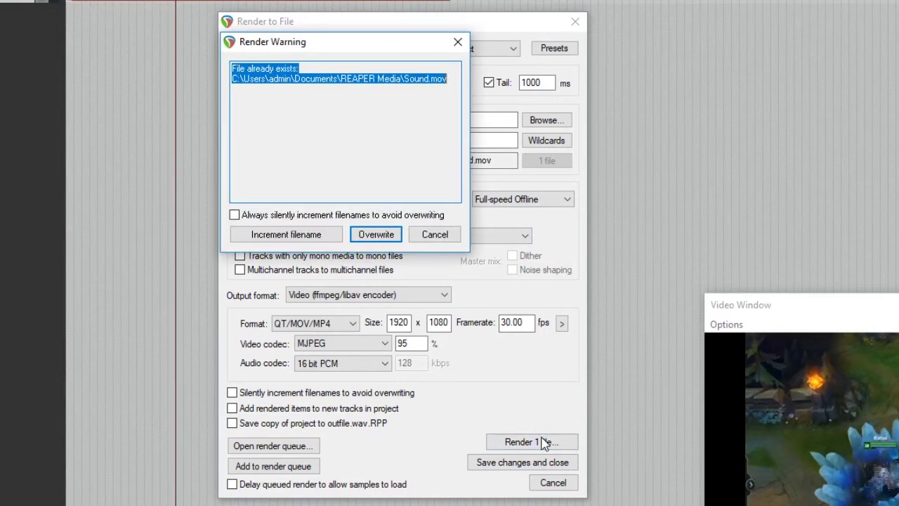
click(376, 235)
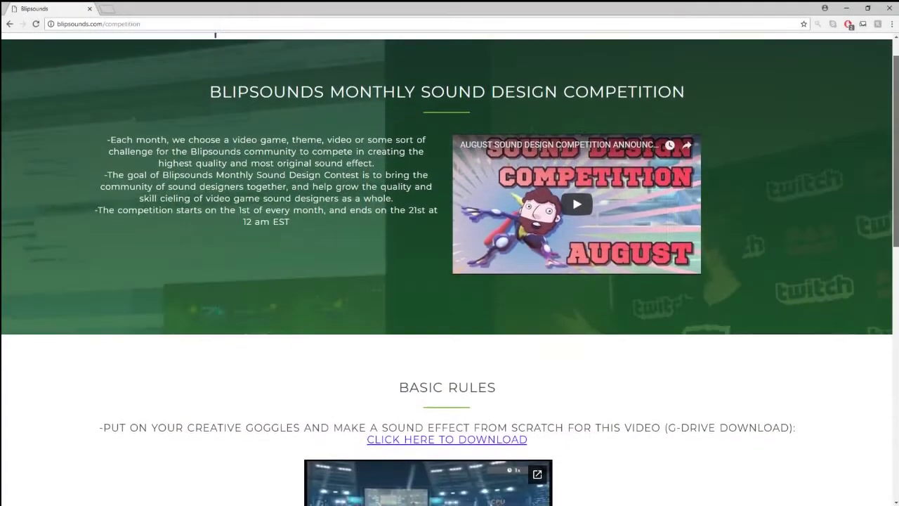
Scroll the Blipsounds competition page down to the Basic and Further Rules, stopping the other project's playback.
scroll(450, 281, down, 3)
scroll(449, 281, down, 4)
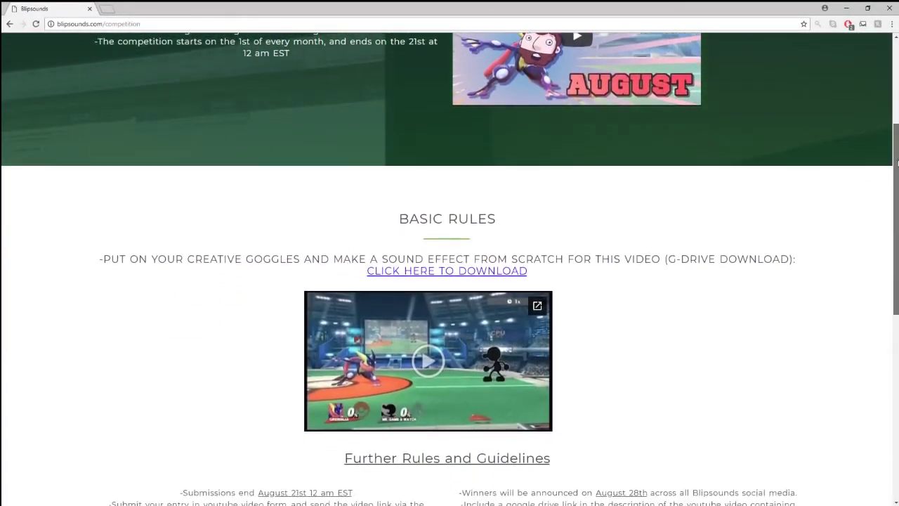
scroll(450, 281, down, 4)
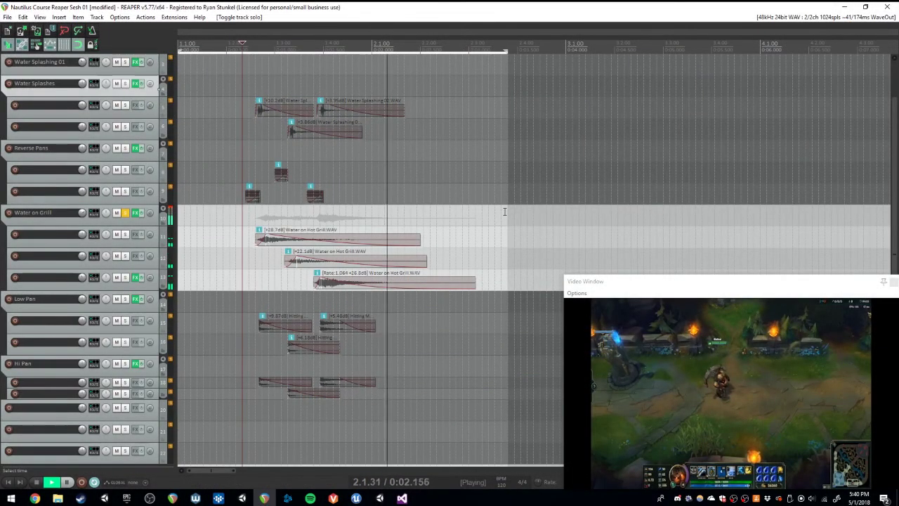
key(space)
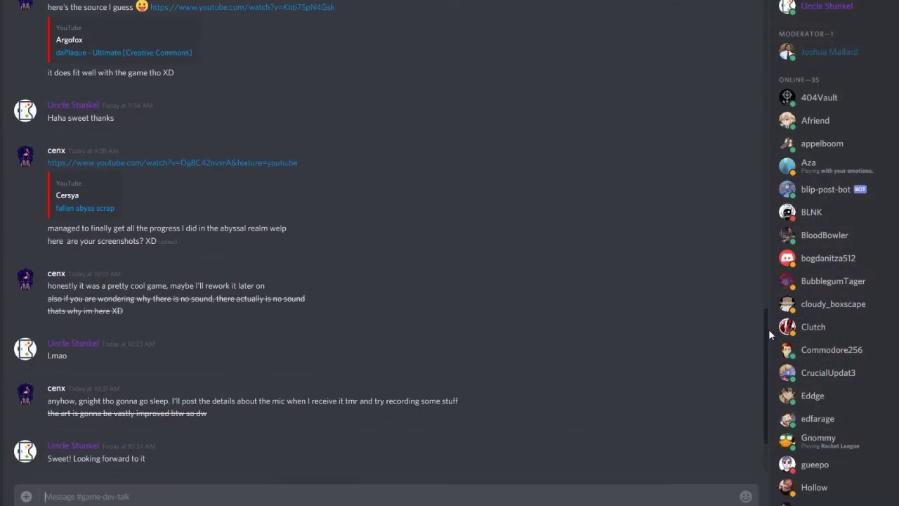
drag(768, 328, 781, 221)
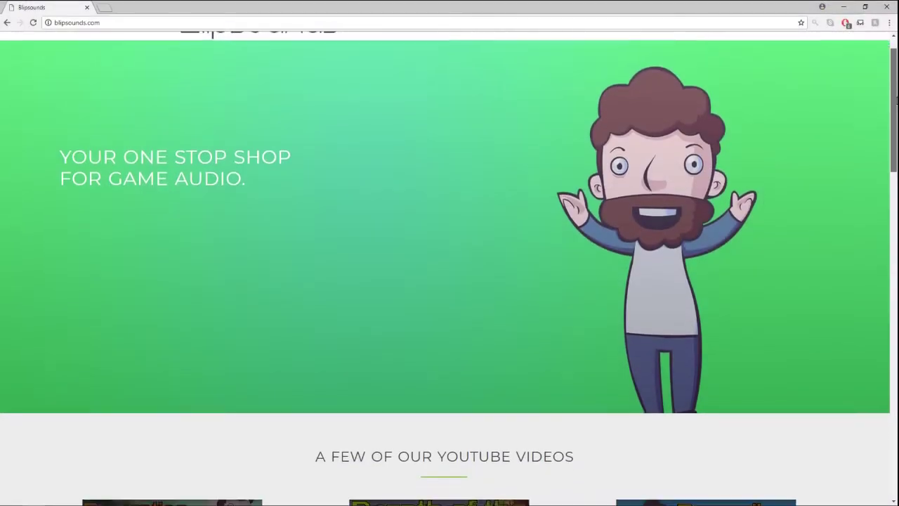
Scroll up the #game-dev-talk channel to read earlier messages.
drag(896, 100, 894, 202)
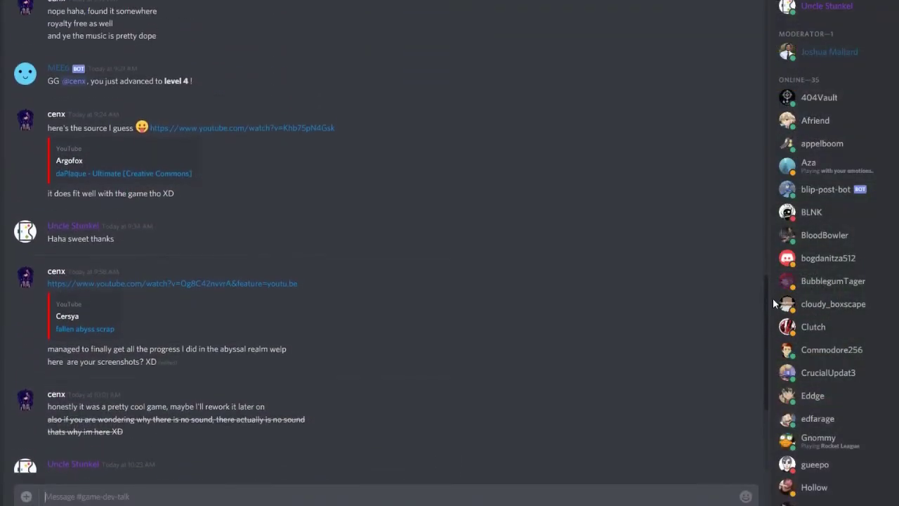
drag(773, 304, 773, 273)
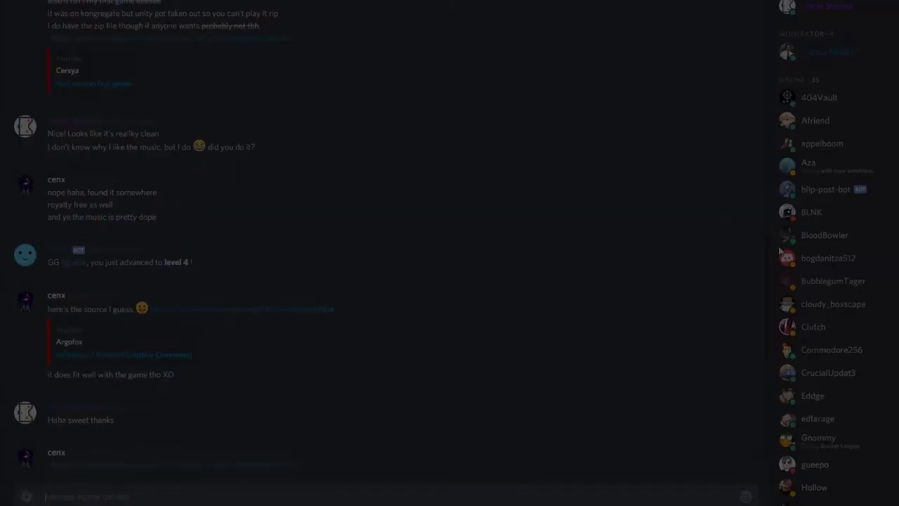